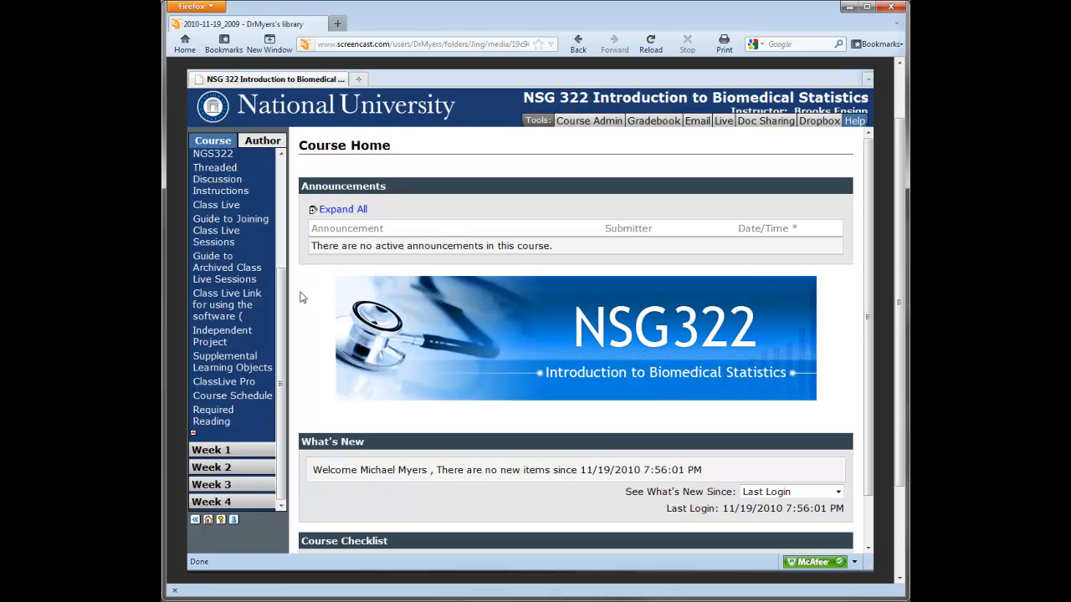
Open the Week 1 and Week 2 unit pages and look over the content items listed under each.
drag(281, 295, 285, 337)
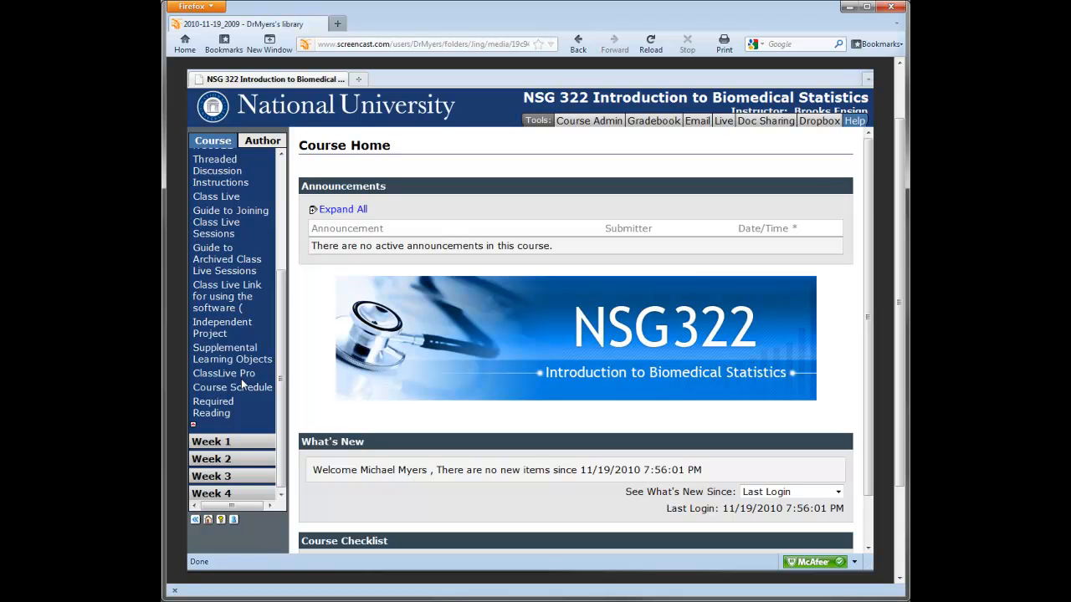
click(222, 444)
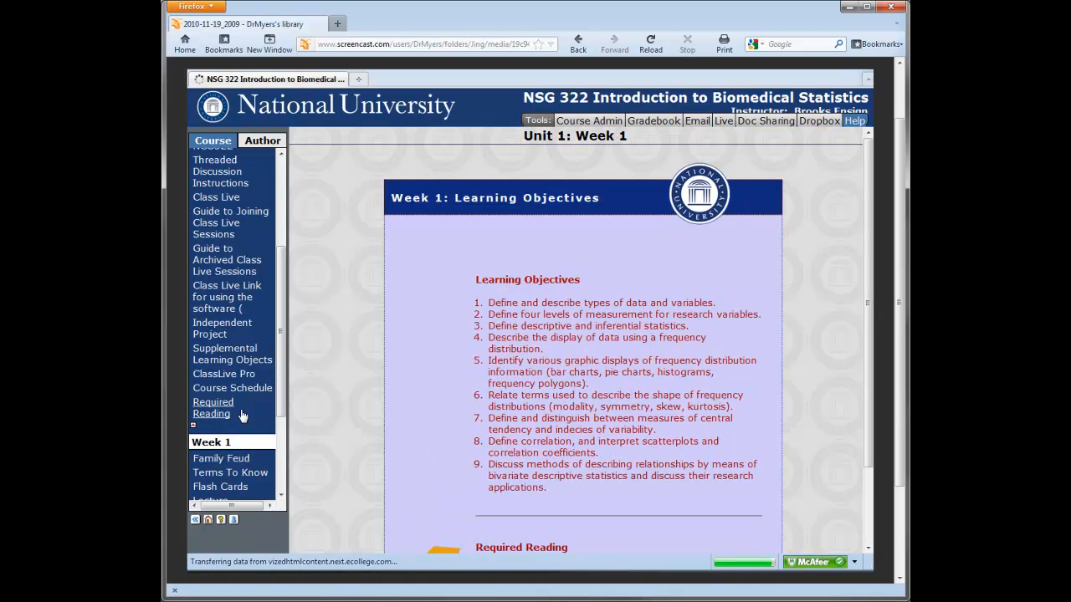
drag(282, 415, 282, 491)
click(219, 460)
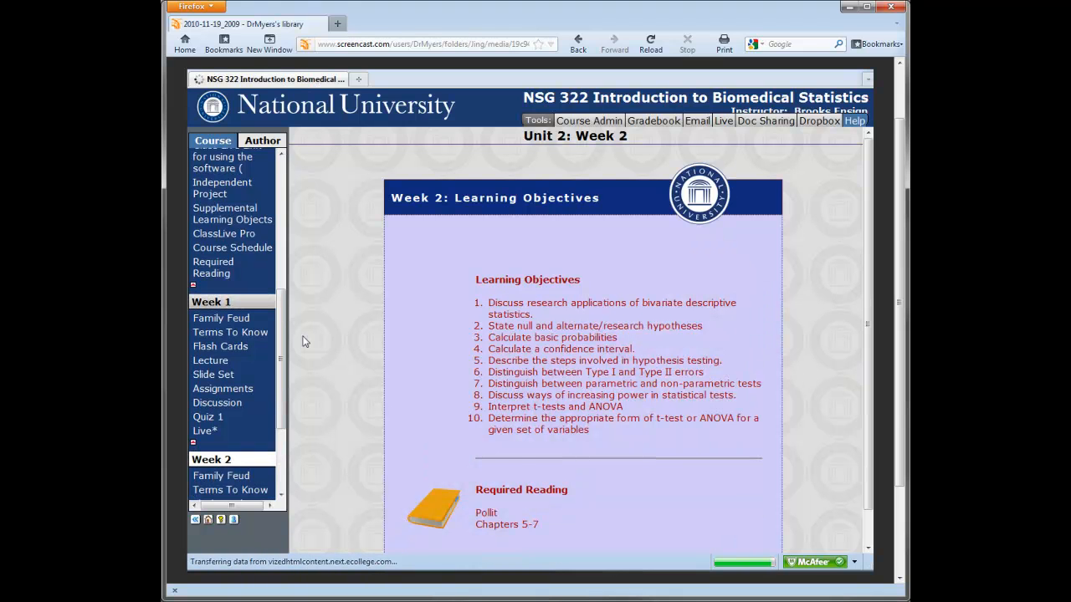
mouse_move(281, 391)
mouse_down()
mouse_move(280, 441)
mouse_move(281, 379)
mouse_up()
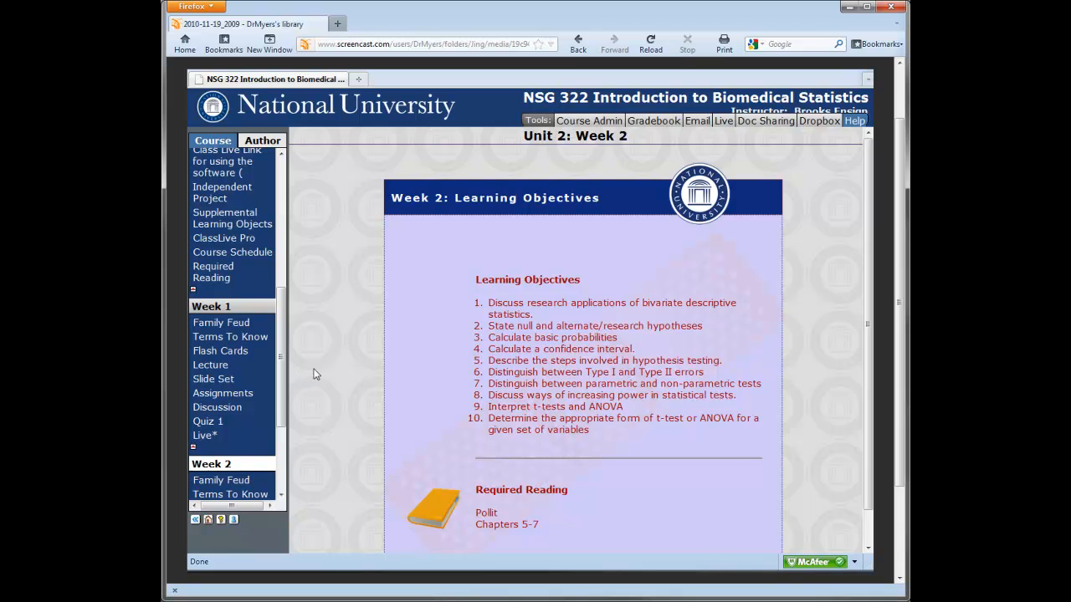
drag(280, 364, 285, 380)
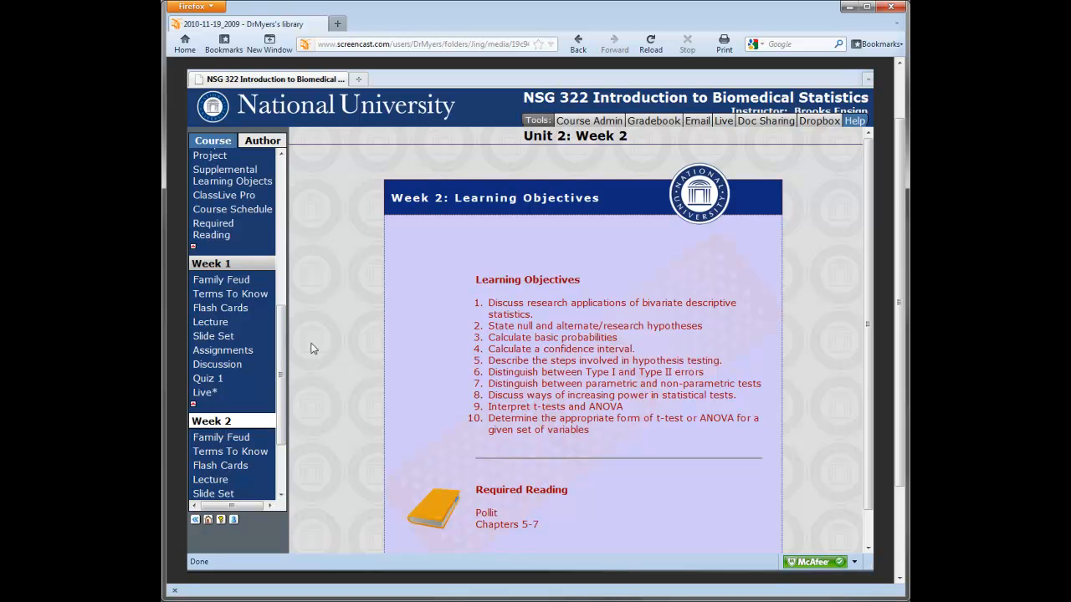
drag(283, 330, 286, 307)
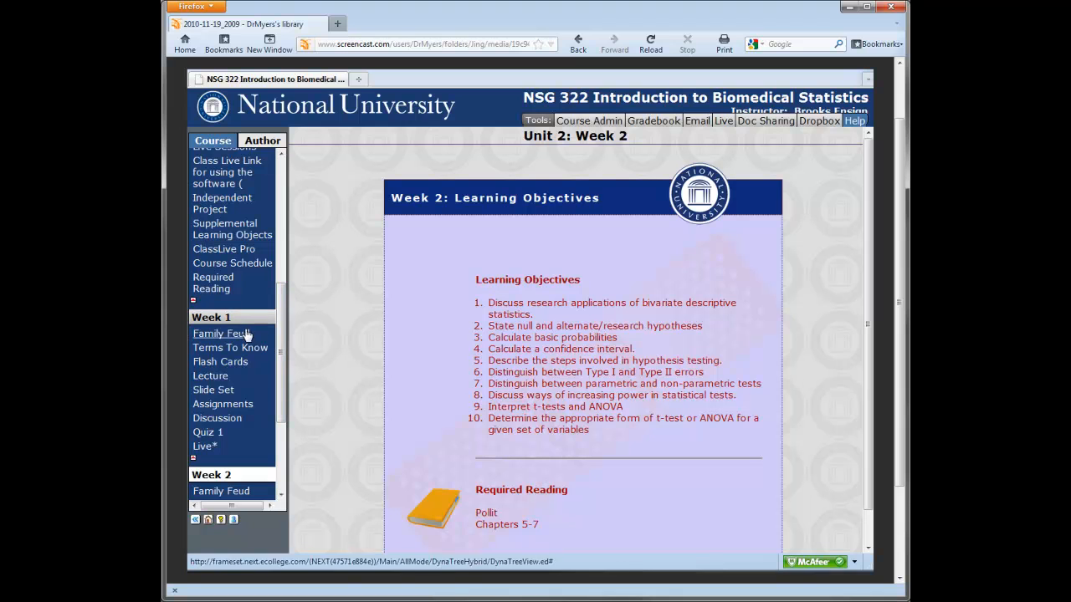
View the schedule settings of Week 1's Quiz 1 in authoring mode and close them without saving.
click(209, 433)
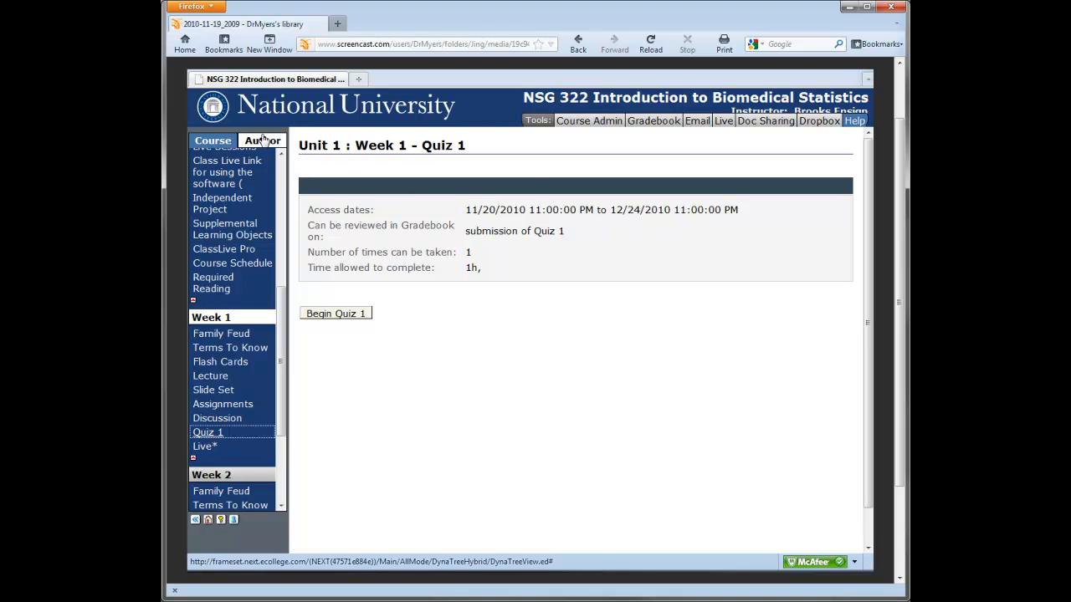
click(284, 144)
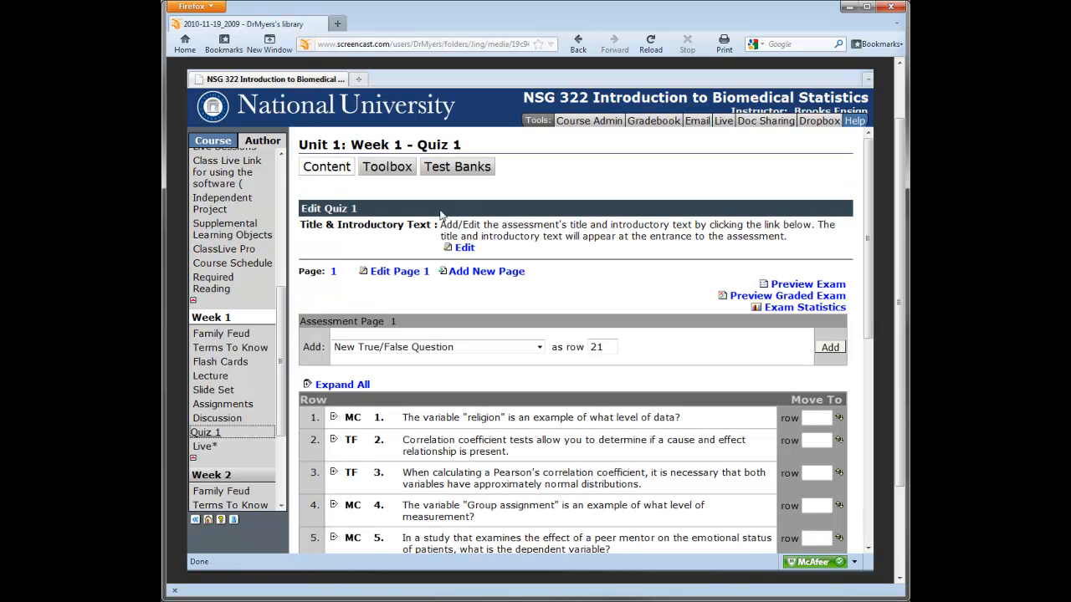
click(399, 171)
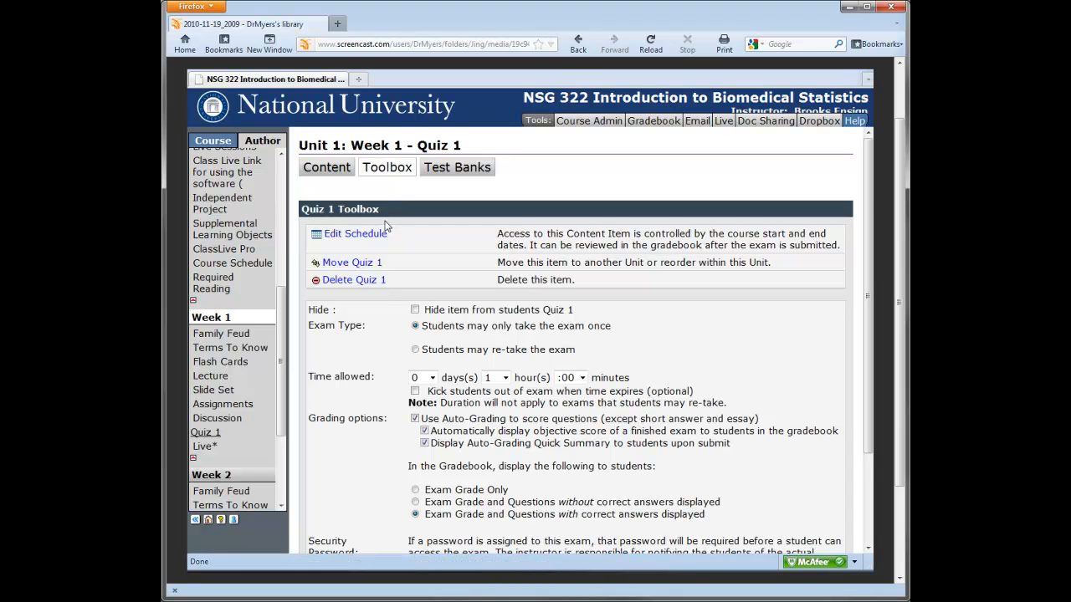
click(356, 234)
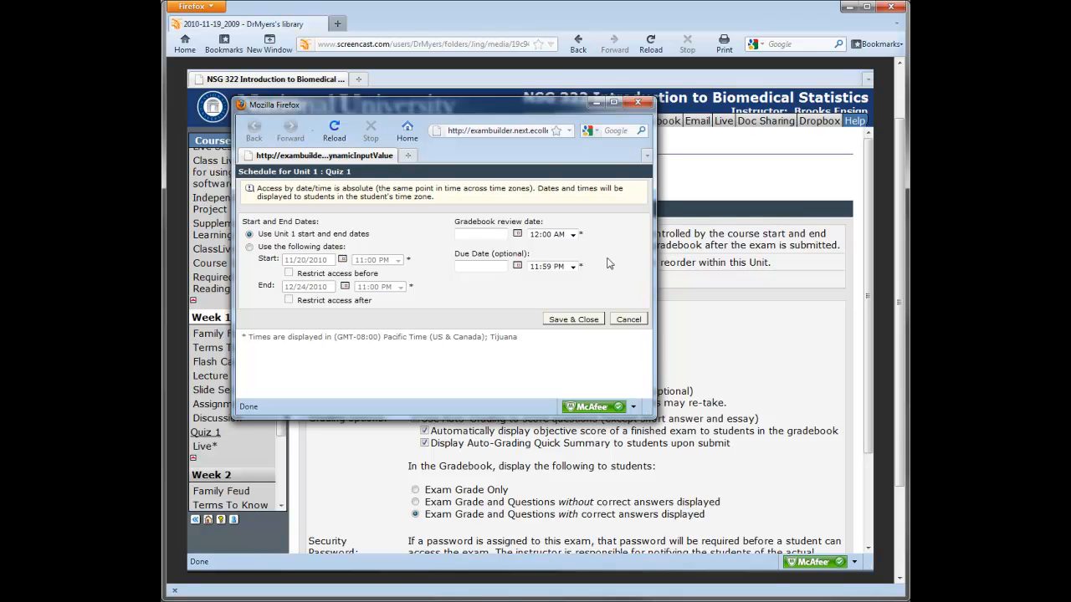
click(629, 320)
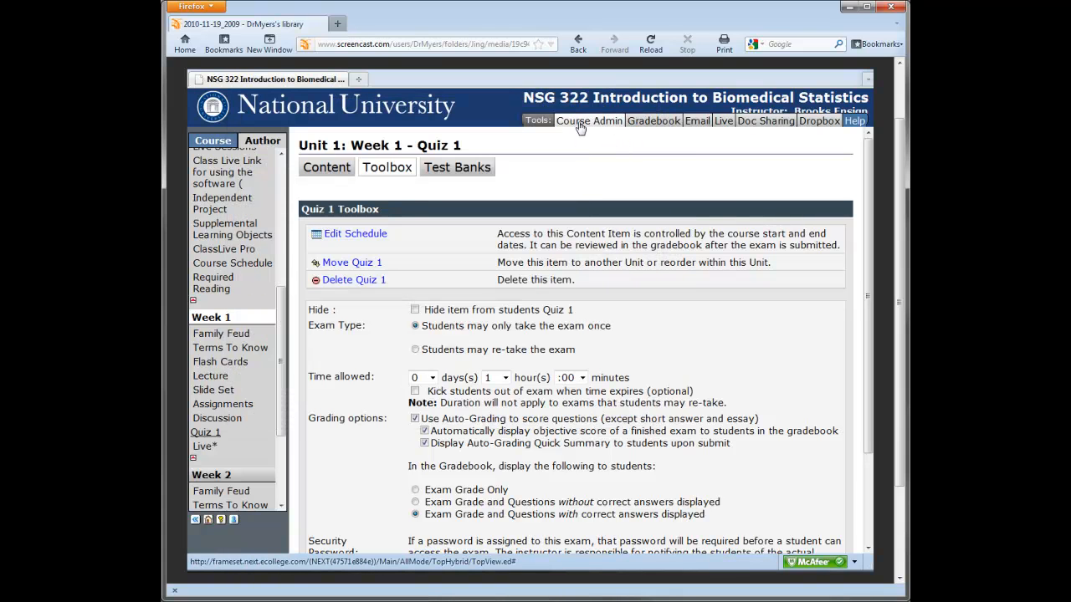
Open the Course Scheduler from the course administration and locate the Unit 1 : Quiz 1 entry.
click(580, 125)
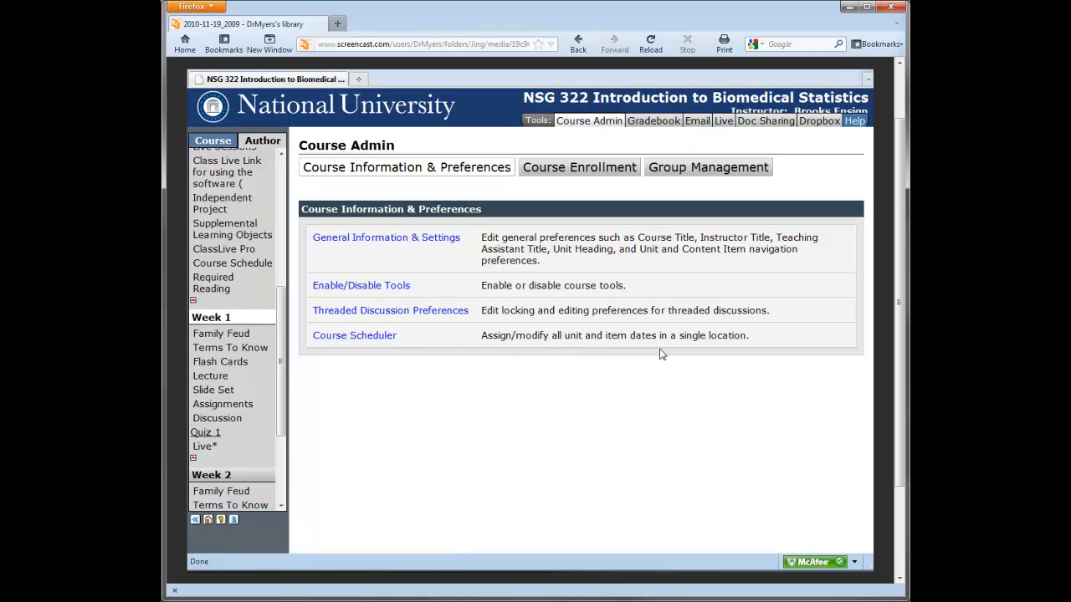
click(390, 337)
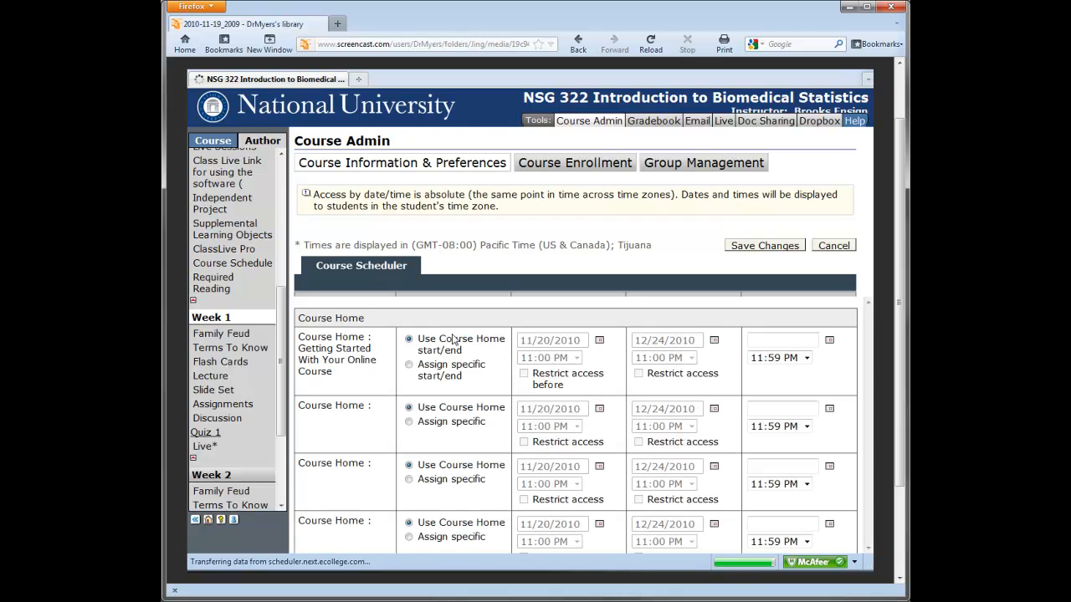
scroll(457, 383, down, 3)
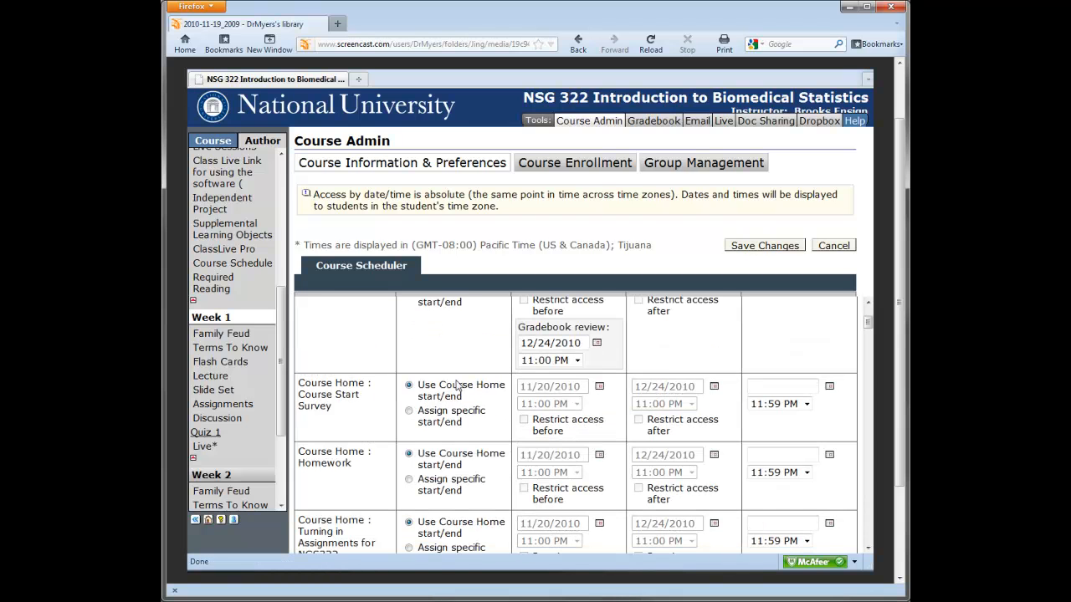
scroll(458, 383, down, 7)
scroll(458, 383, down, 3)
scroll(455, 384, down, 9)
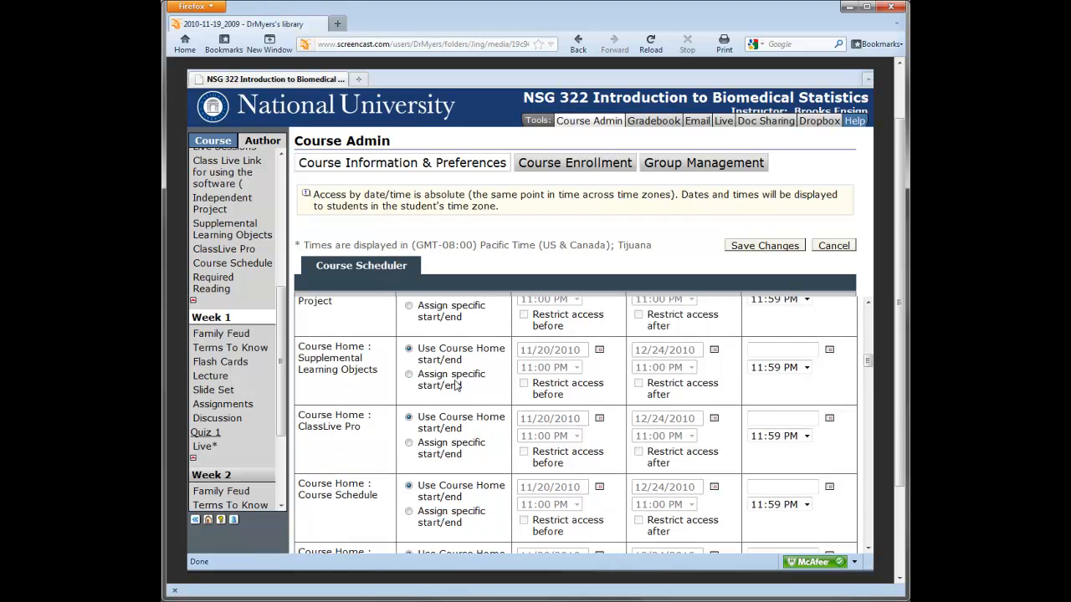
scroll(458, 383, down, 2)
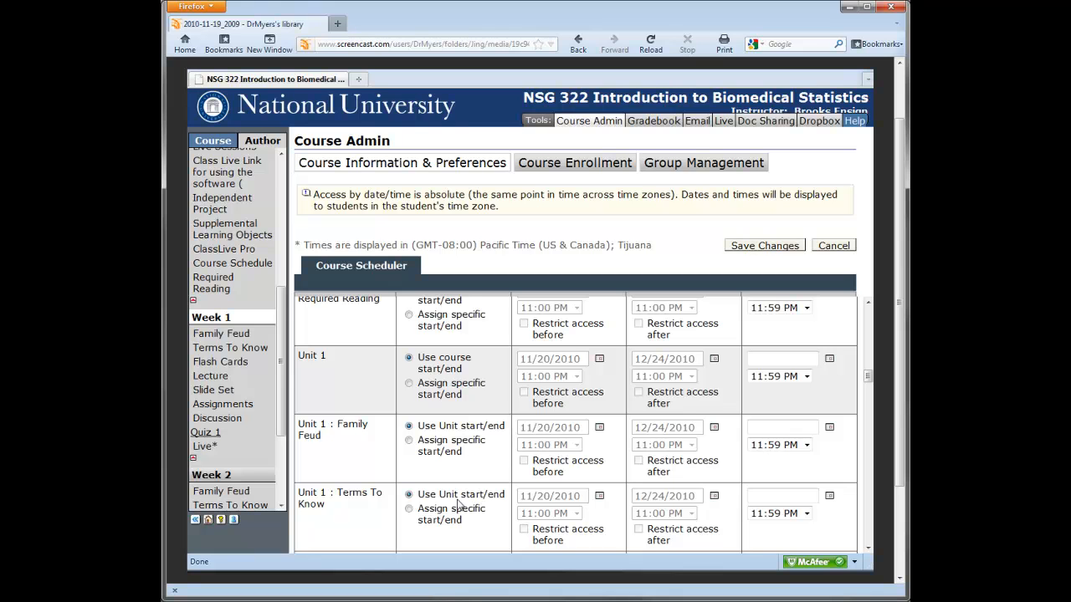
scroll(459, 502, down, 3)
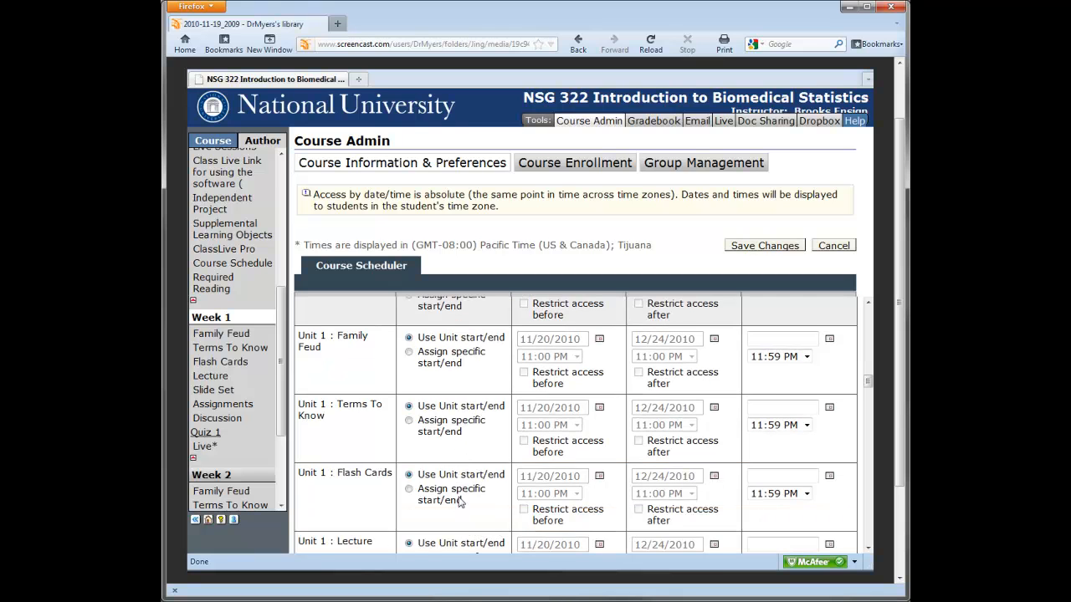
scroll(459, 502, down, 5)
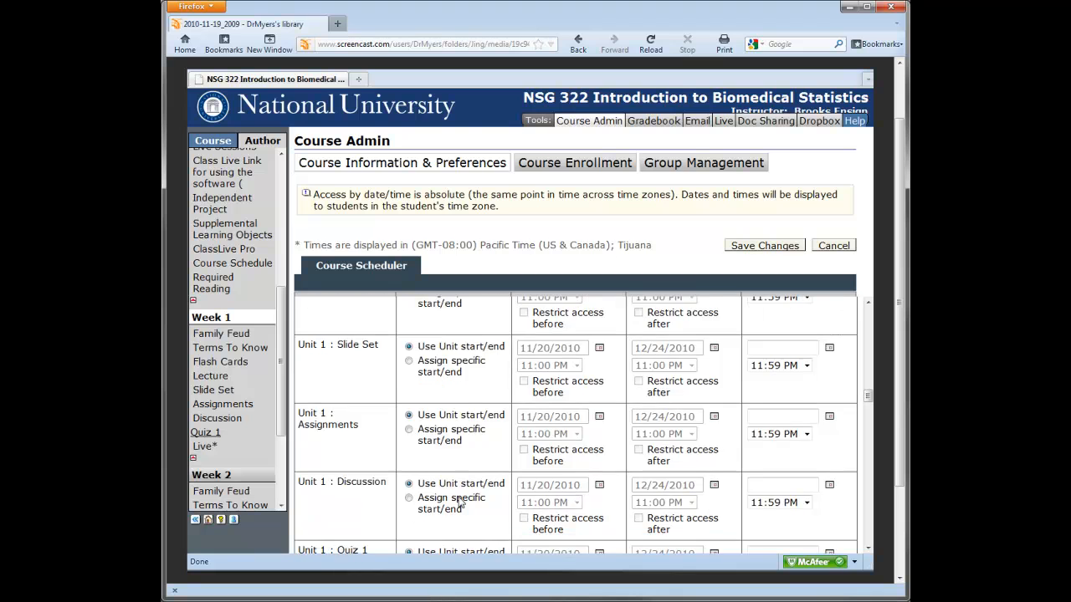
scroll(458, 502, down, 2)
Assign Unit 1 : Quiz 1 a specific start date of 11/25/2010 and restrict access before it.
click(441, 398)
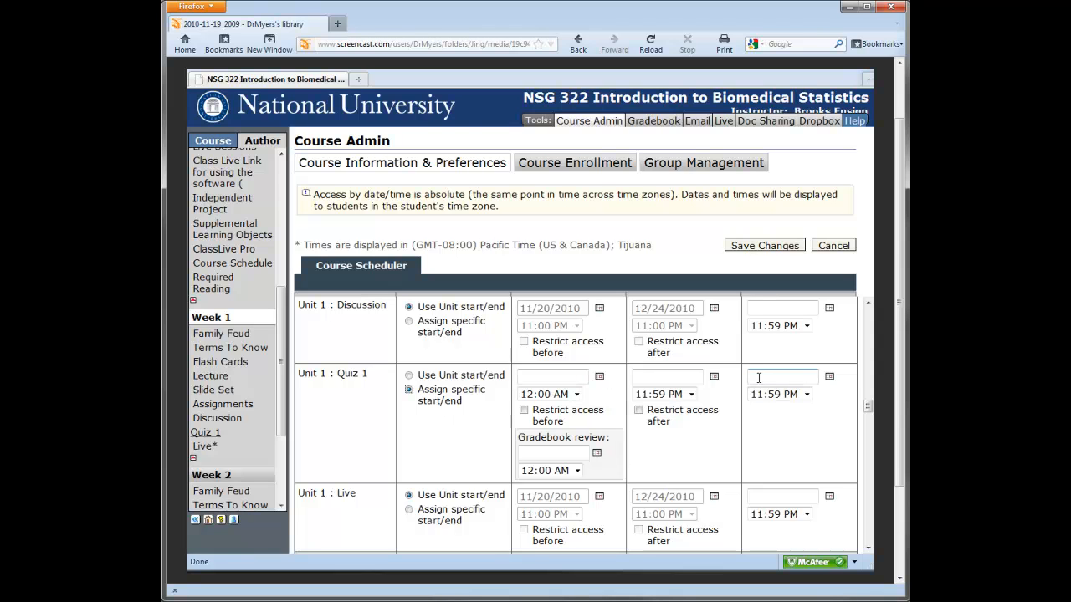
click(599, 379)
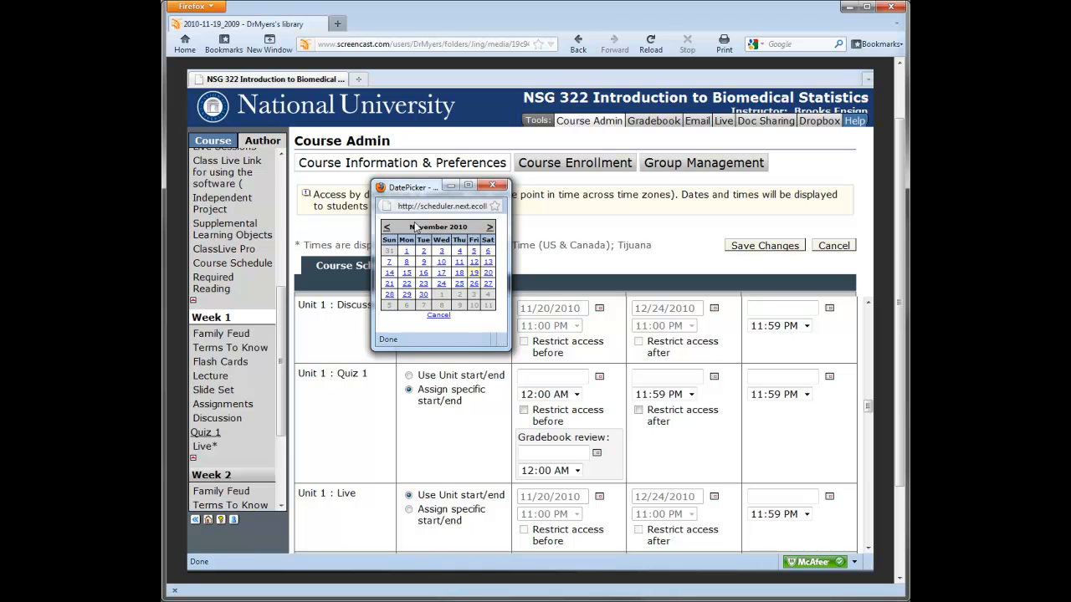
click(459, 286)
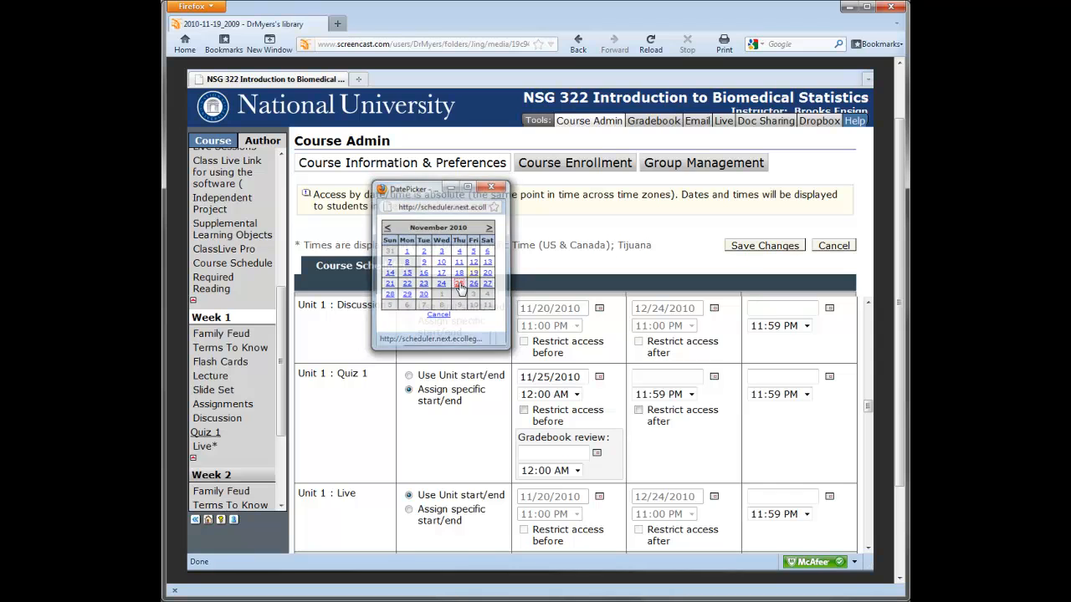
click(523, 411)
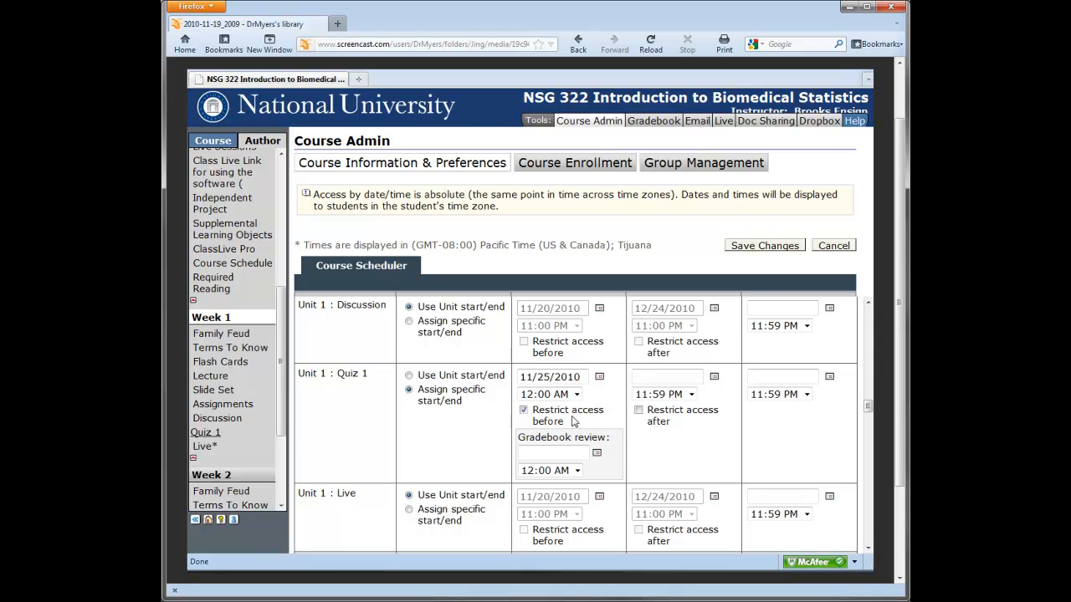
Set the gradebook review date of Unit 1 : Quiz 1 to 11/25/2010.
click(597, 454)
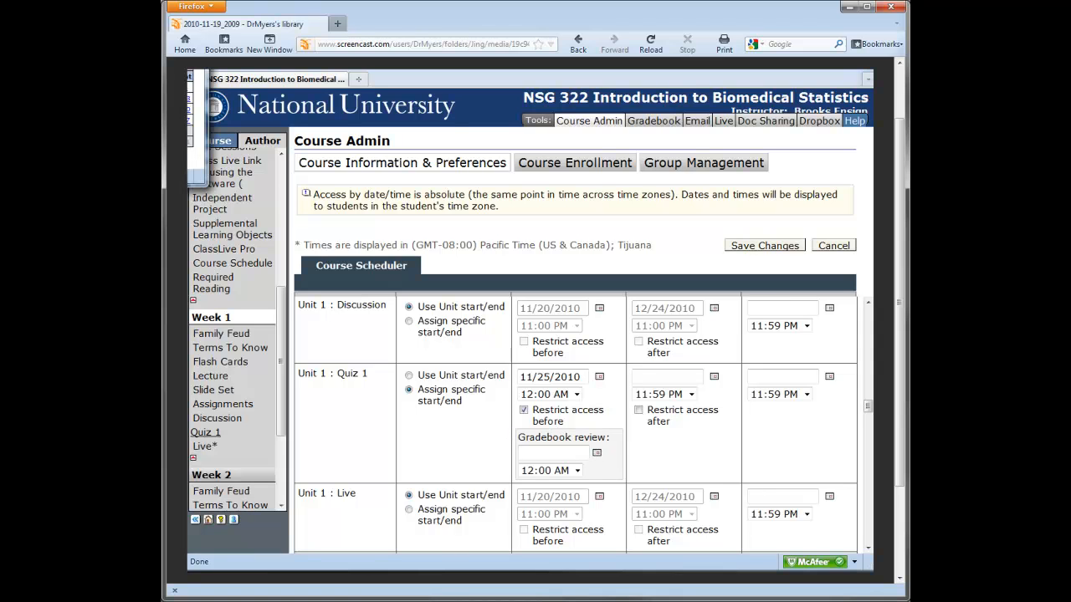
drag(119, 84, 327, 140)
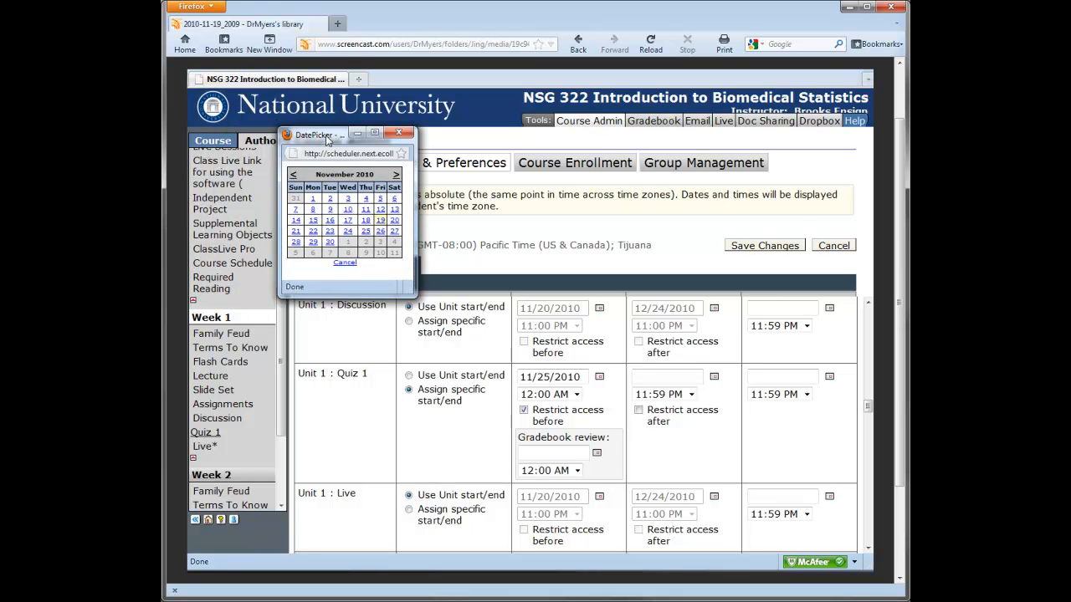
click(366, 233)
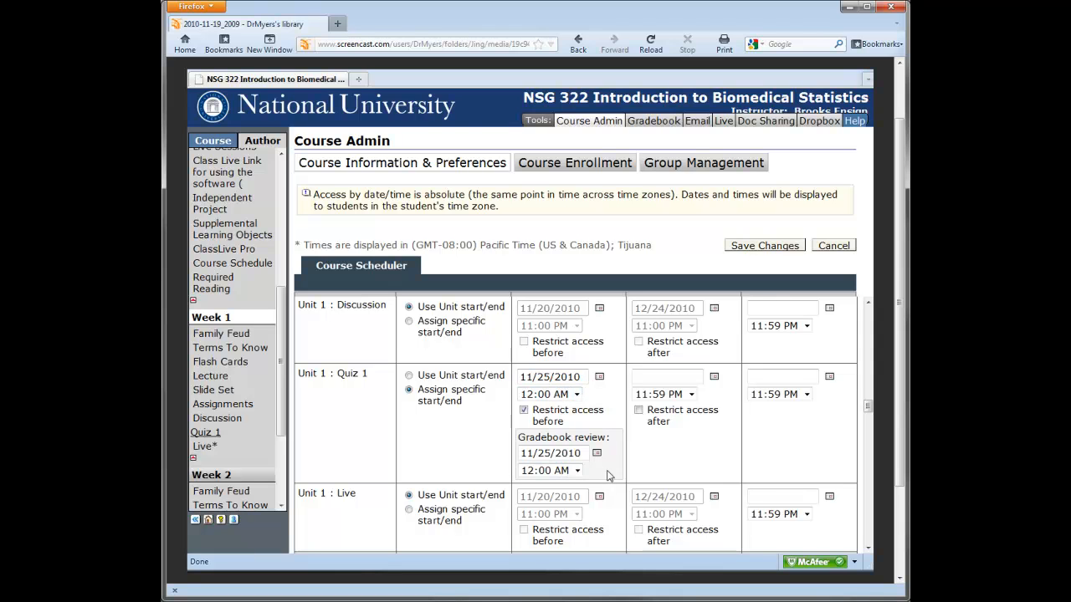
Set both the end date and the due date of Unit 1 : Quiz 1 to 11/28/2010, leaving access after the end unrestricted.
click(714, 378)
drag(199, 84, 400, 161)
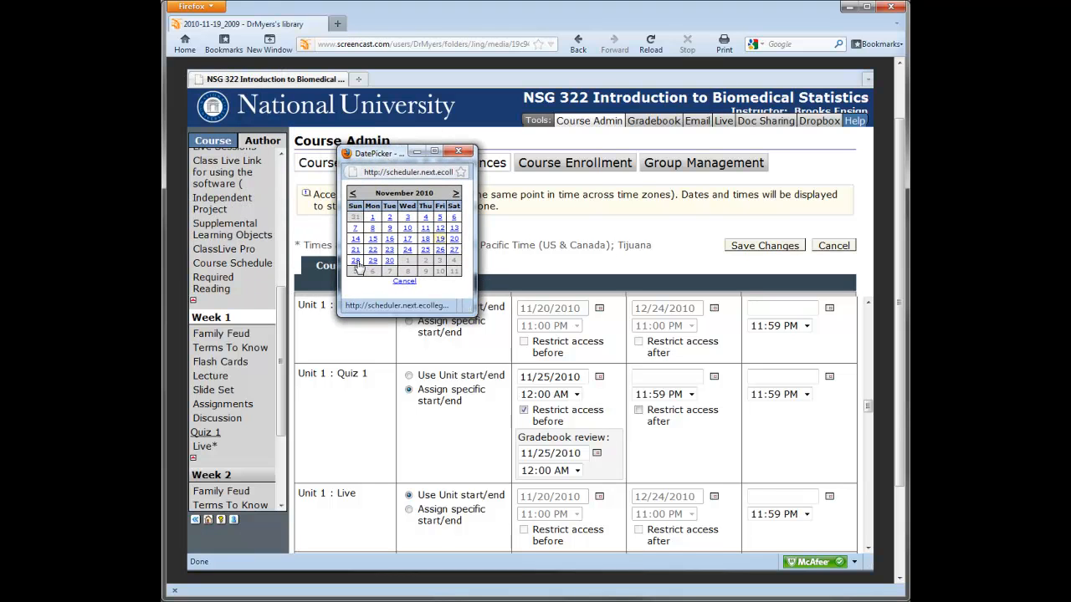
click(356, 262)
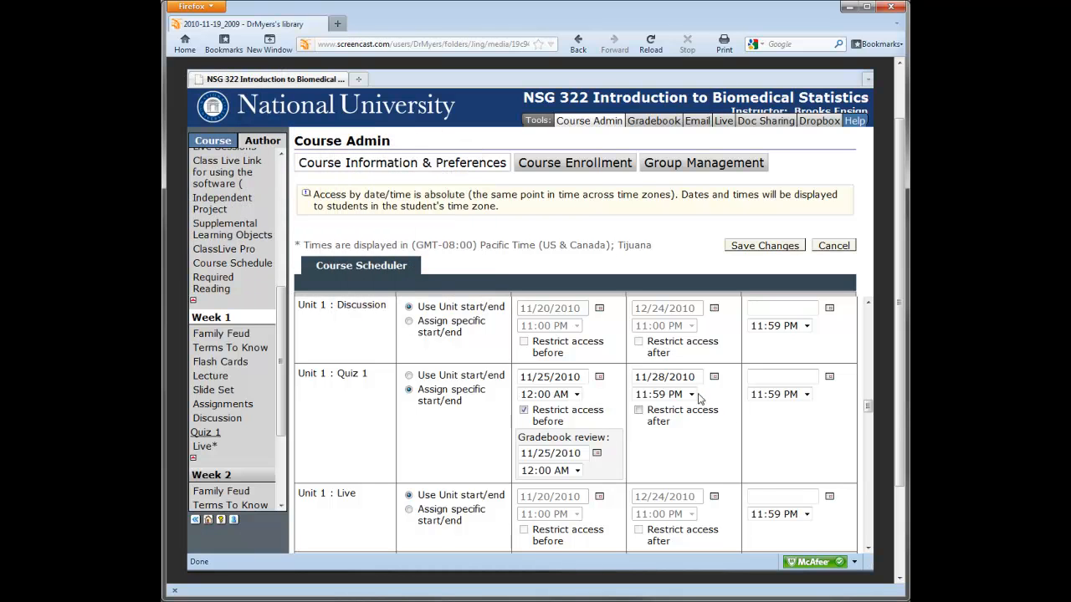
click(639, 411)
click(641, 412)
click(830, 379)
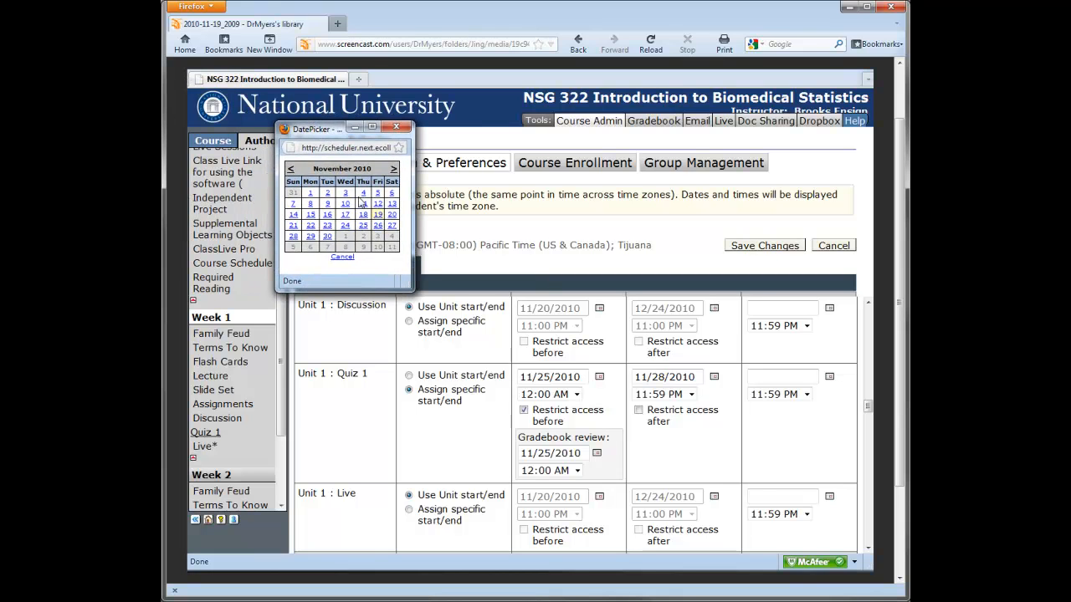
click(292, 240)
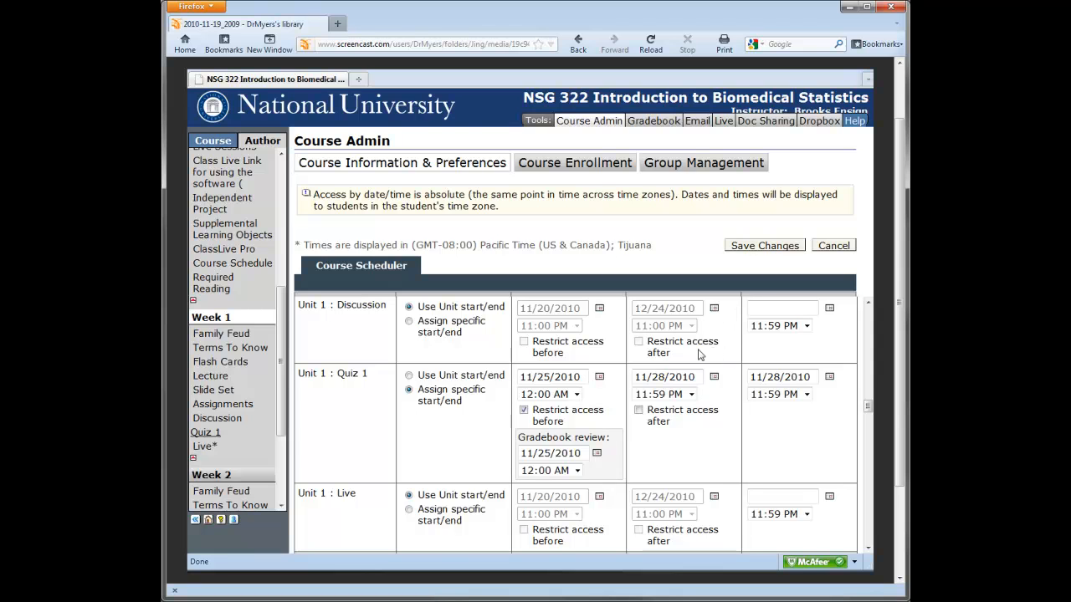
Assign Unit 2 a specific start date of 11/28/2010 and restrict access before it.
scroll(701, 354, down, 5)
scroll(701, 355, up, 2)
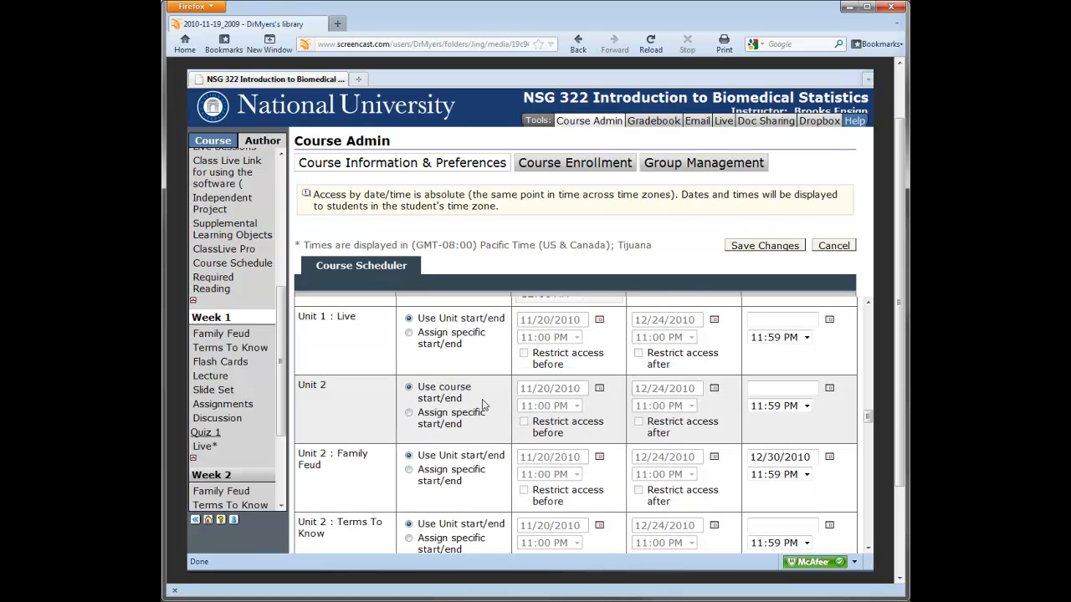
click(410, 414)
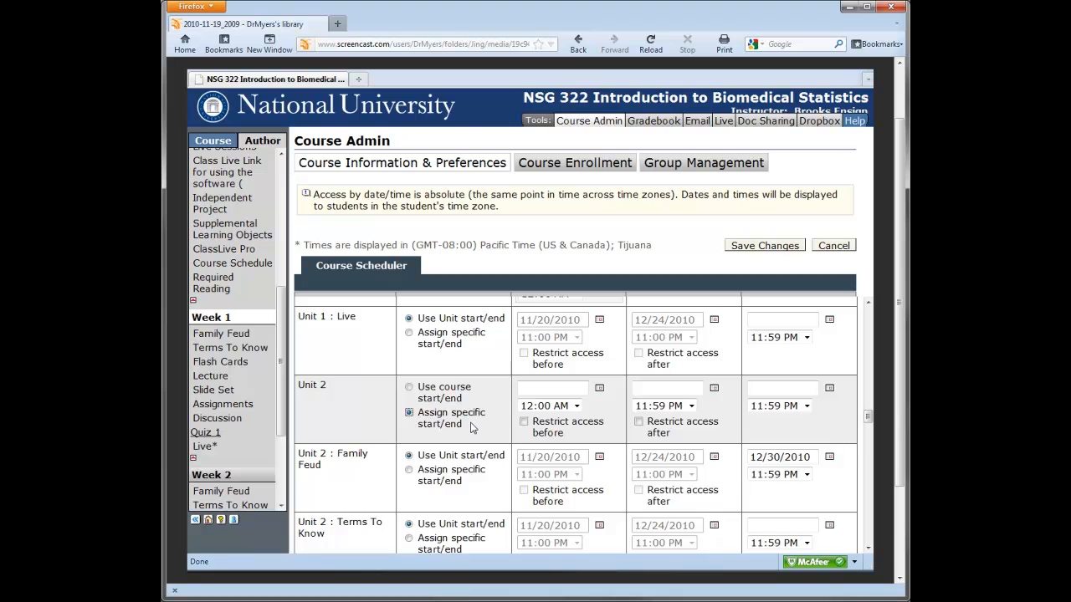
click(599, 390)
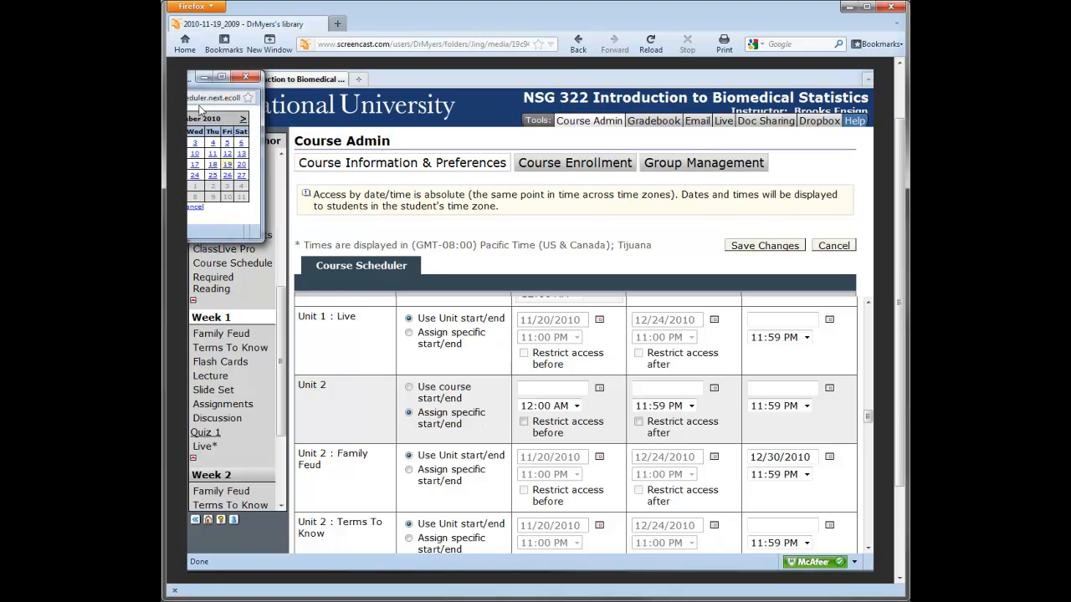
click(266, 255)
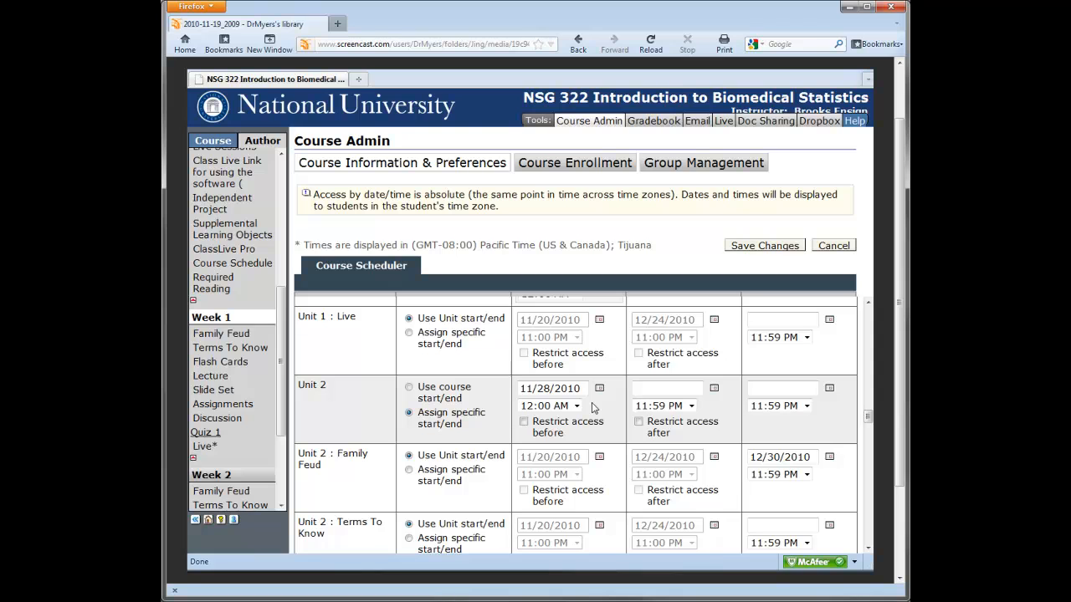
click(525, 423)
Set the end date of Unit 2 to 12/31/2010 and its due date to 12/5/2010.
click(714, 390)
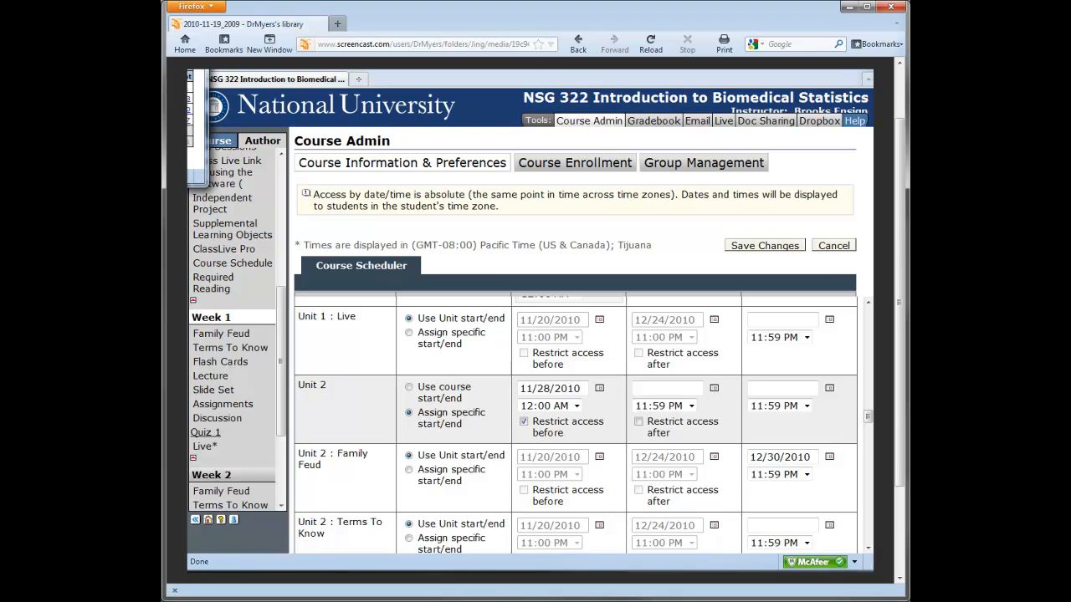
click(370, 175)
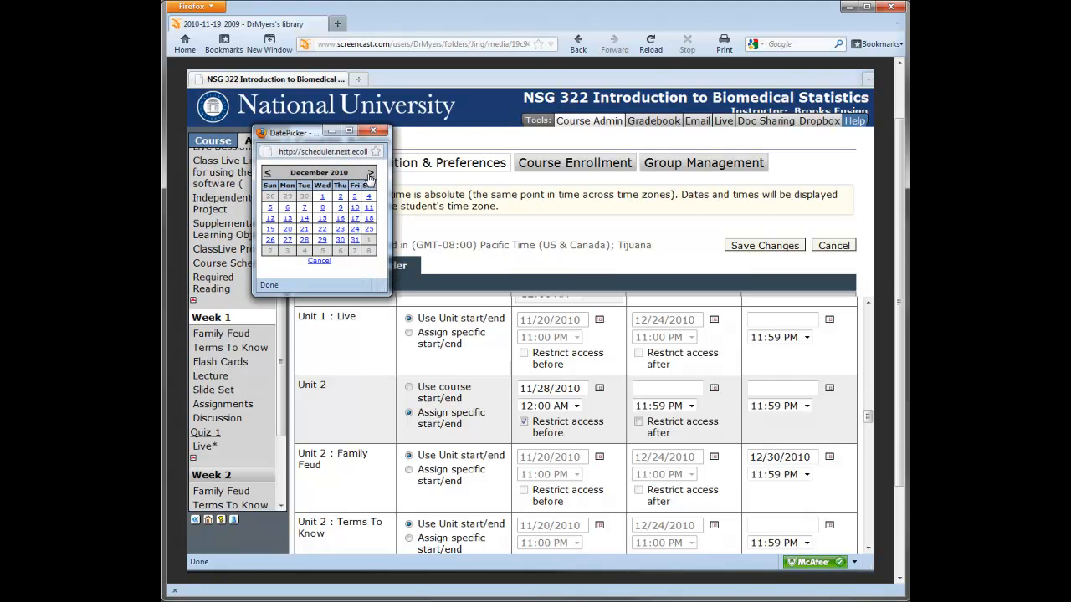
click(355, 239)
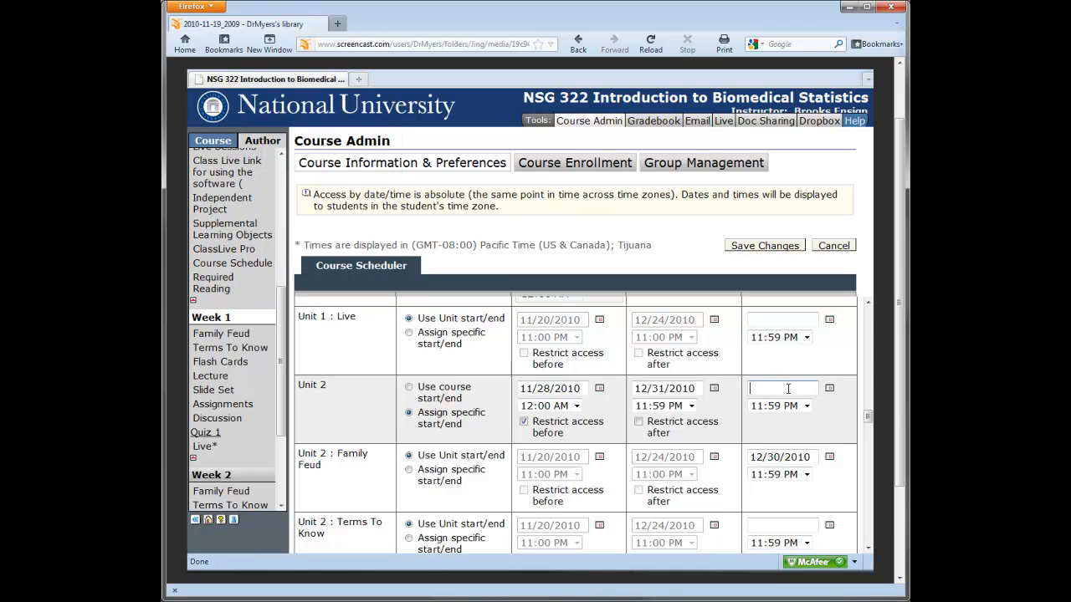
click(828, 390)
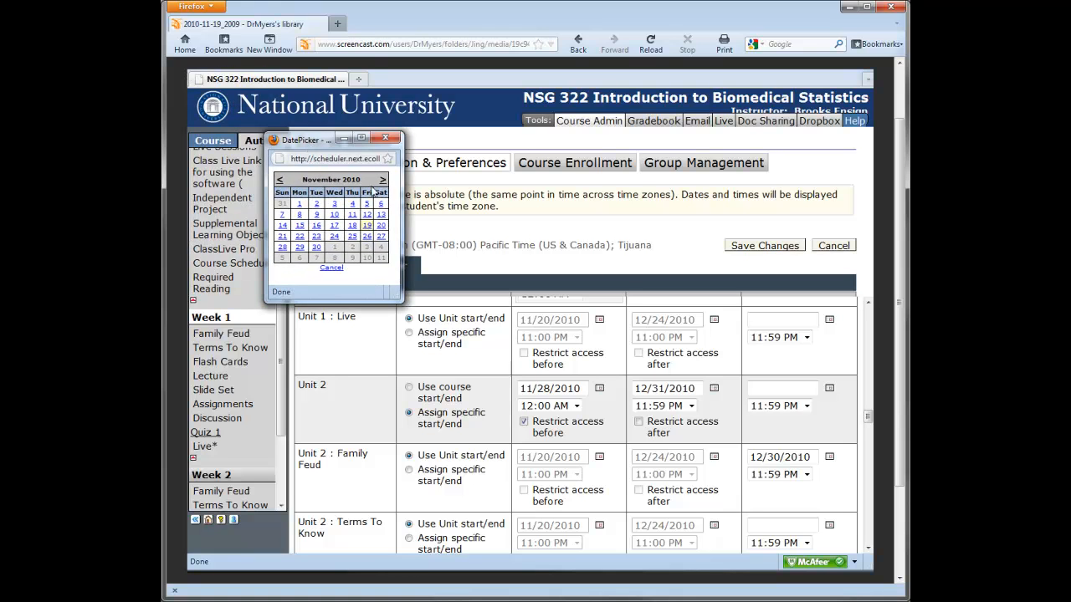
click(382, 181)
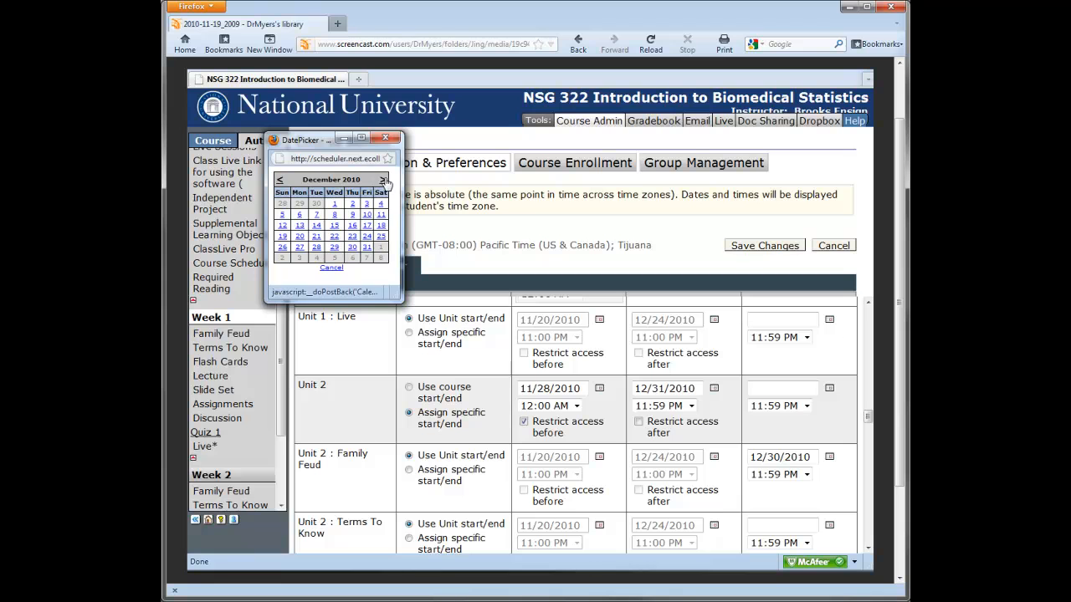
click(282, 215)
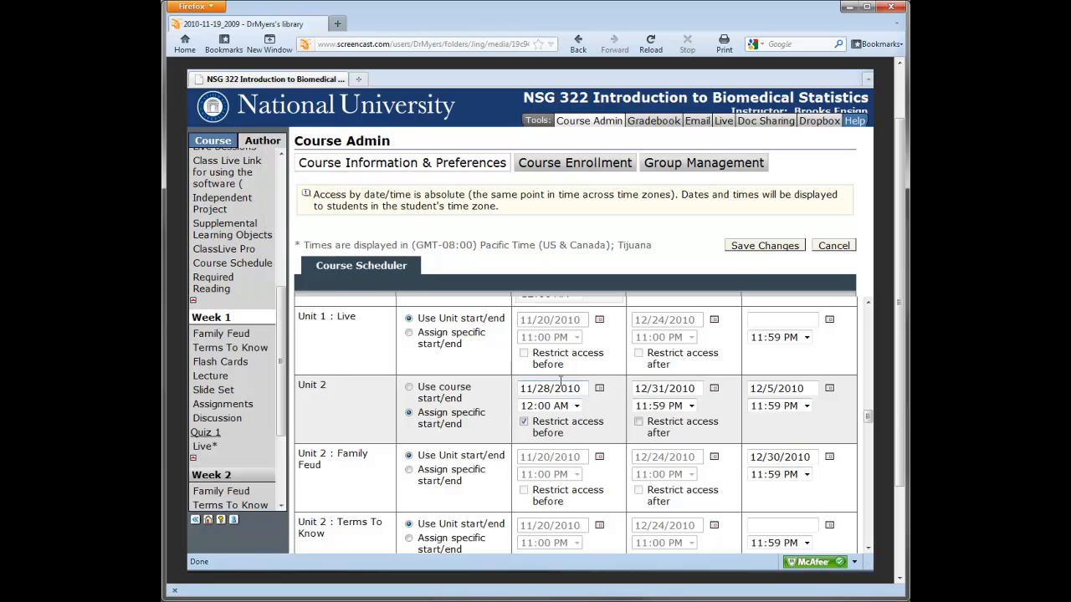
Save the Course Scheduler changes and dismiss the confirmation message.
click(751, 249)
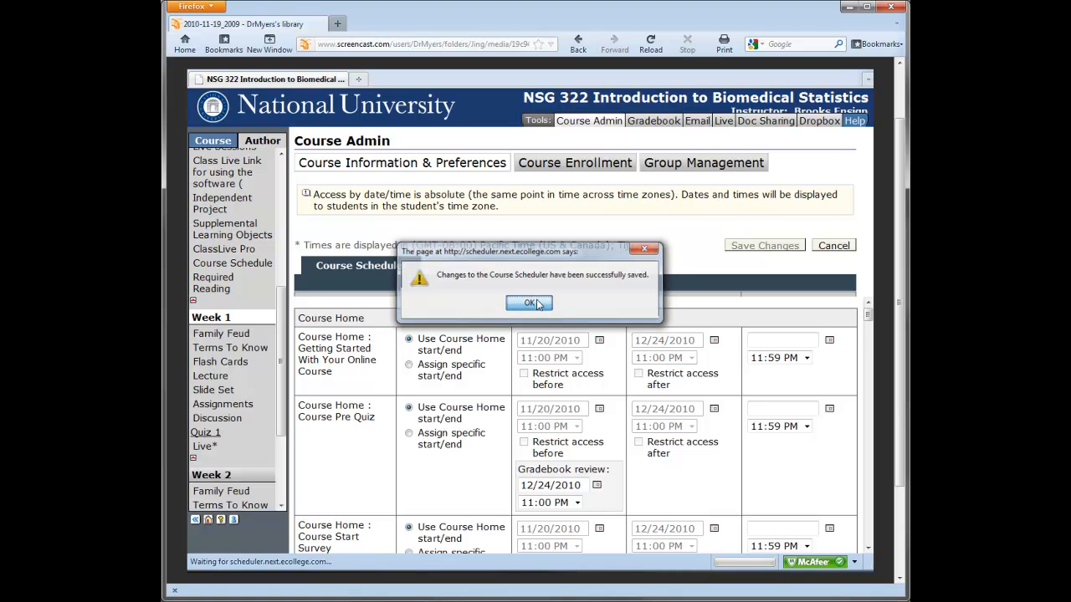
click(531, 303)
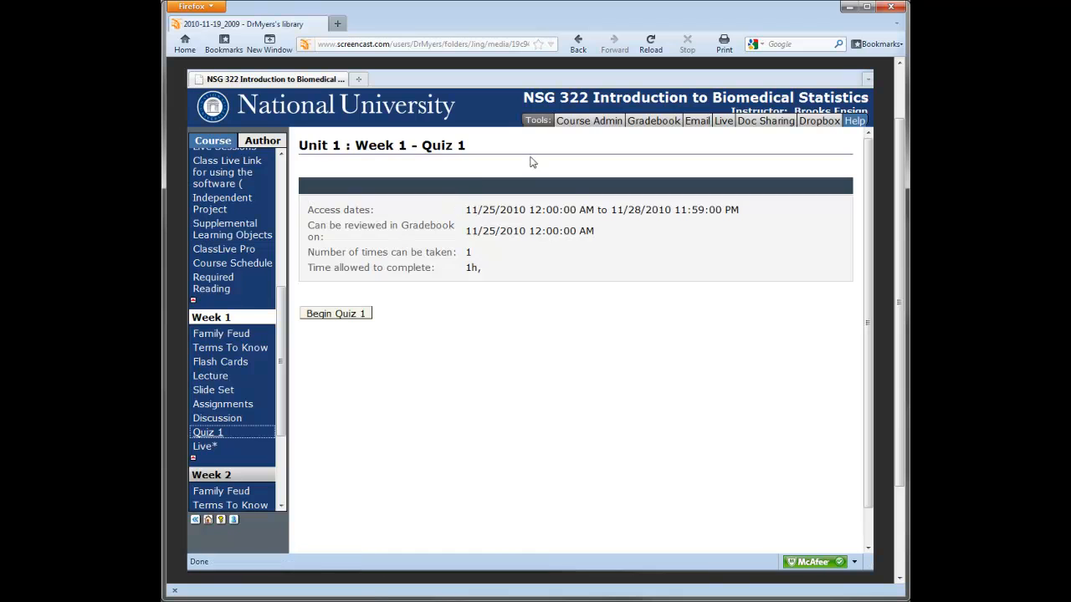
Open Week 2 in the course view to check how its schedule is shown.
click(215, 475)
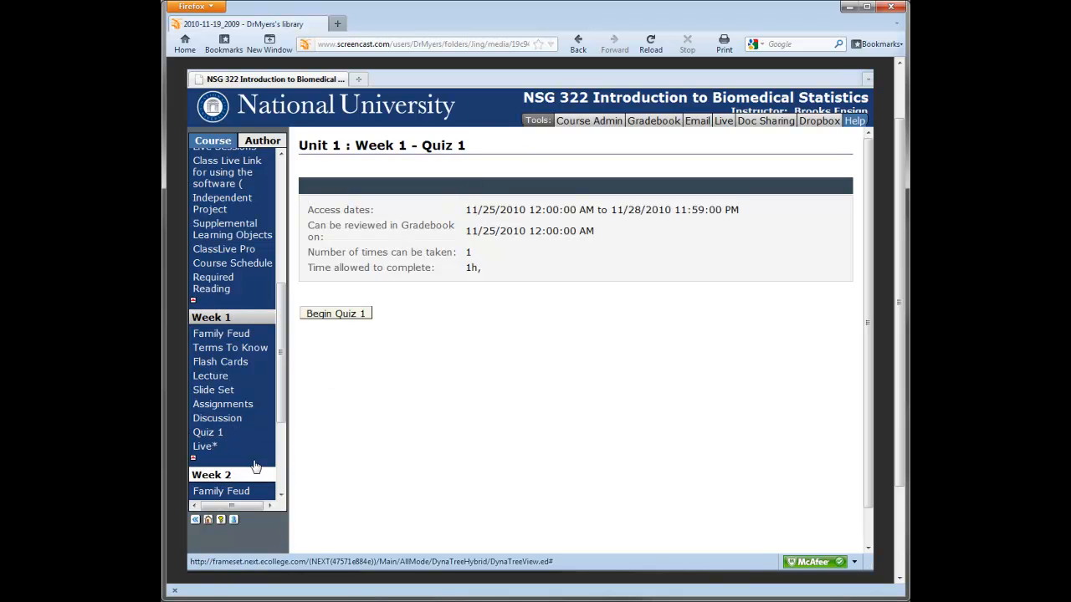